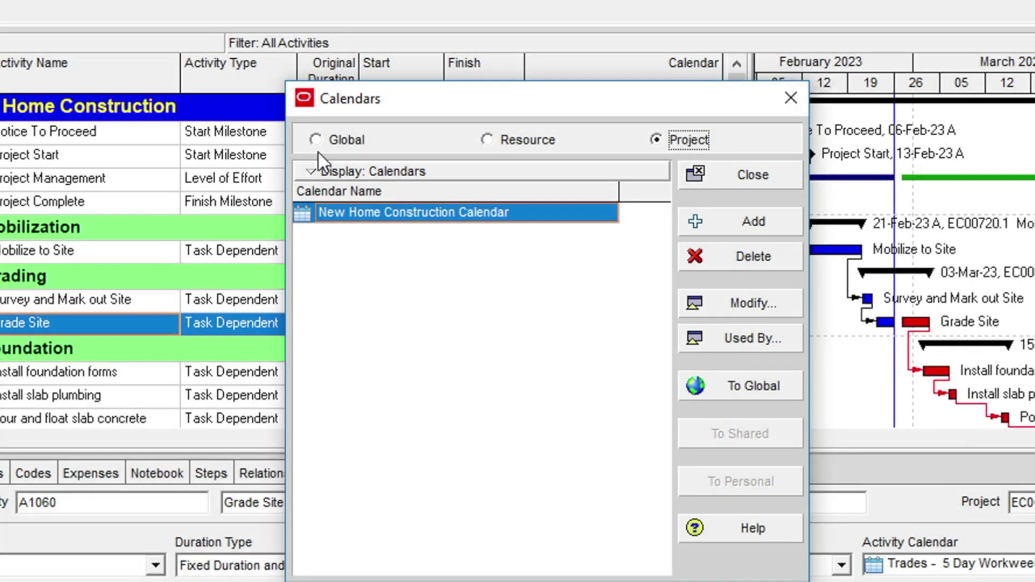
- Switch the Calendars list to Global and open Corporate - Standard Full Time for editing
left_click(318, 138)
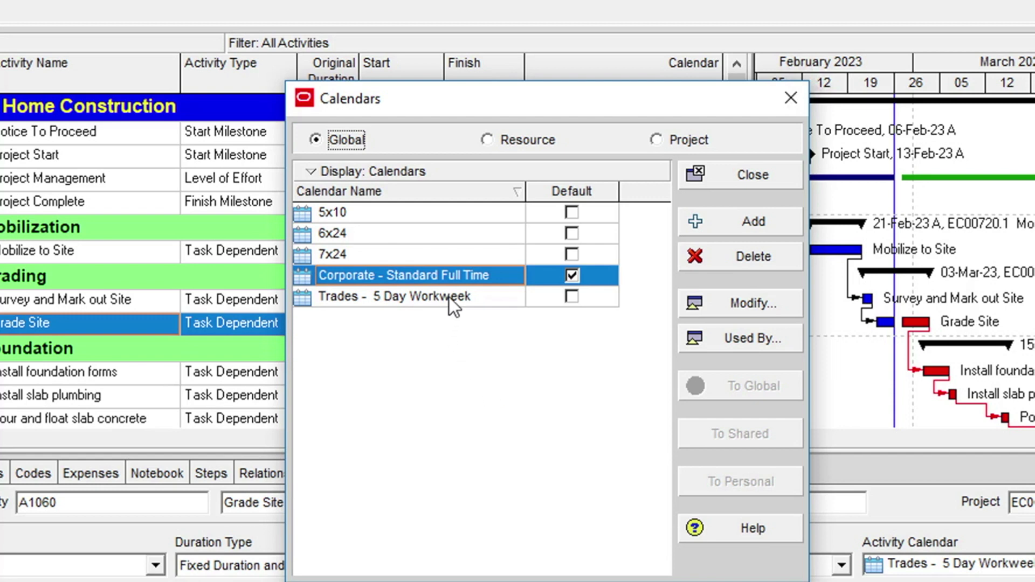
left_click(756, 307)
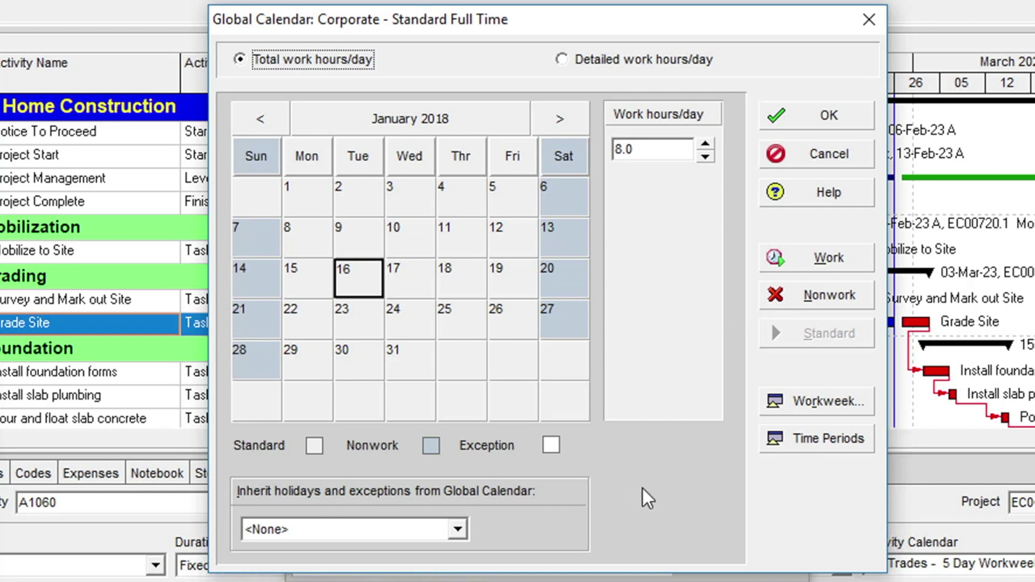
- Move the Corporate calendar forward to March 2023 and select March 13
left_click(432, 115)
left_click(555, 117)
left_click(564, 121)
left_click(564, 121)
left_click(564, 120)
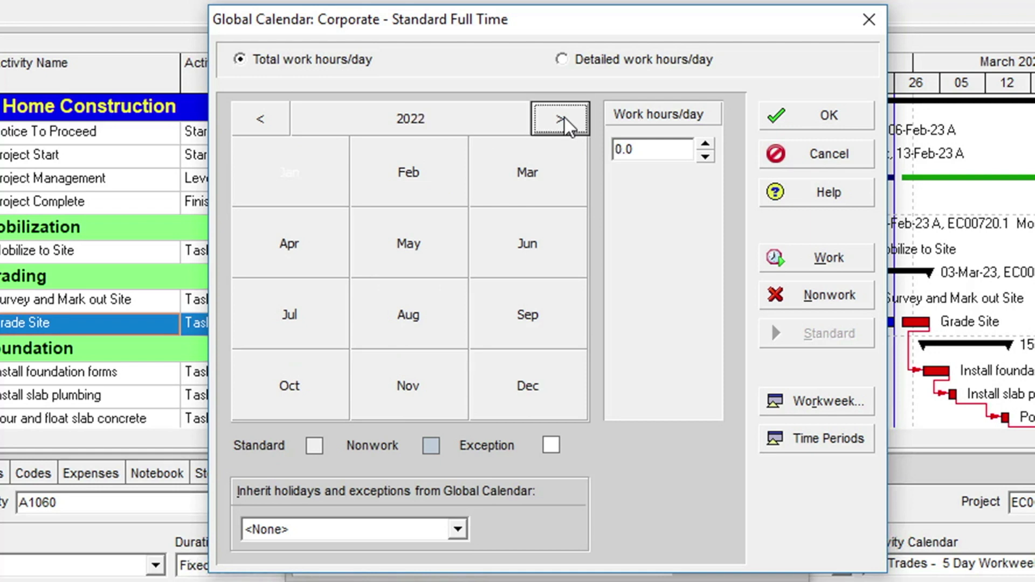
left_click(563, 121)
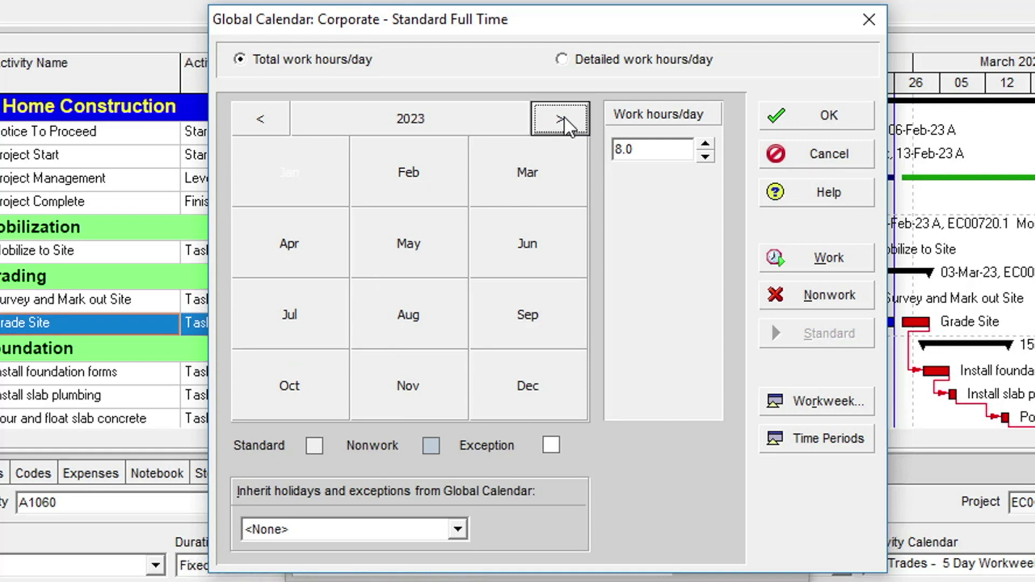
left_click(432, 124)
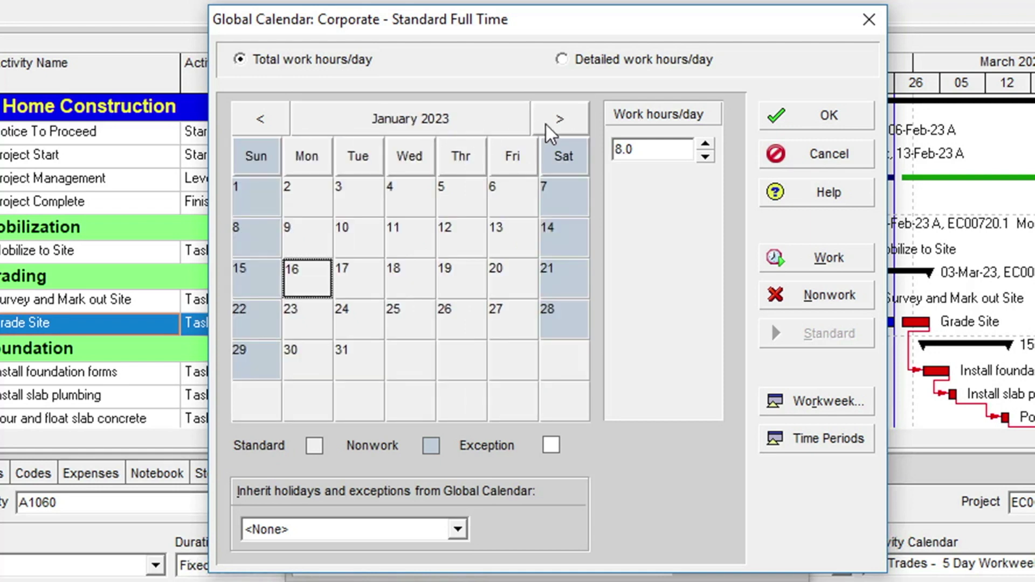
left_click(431, 126)
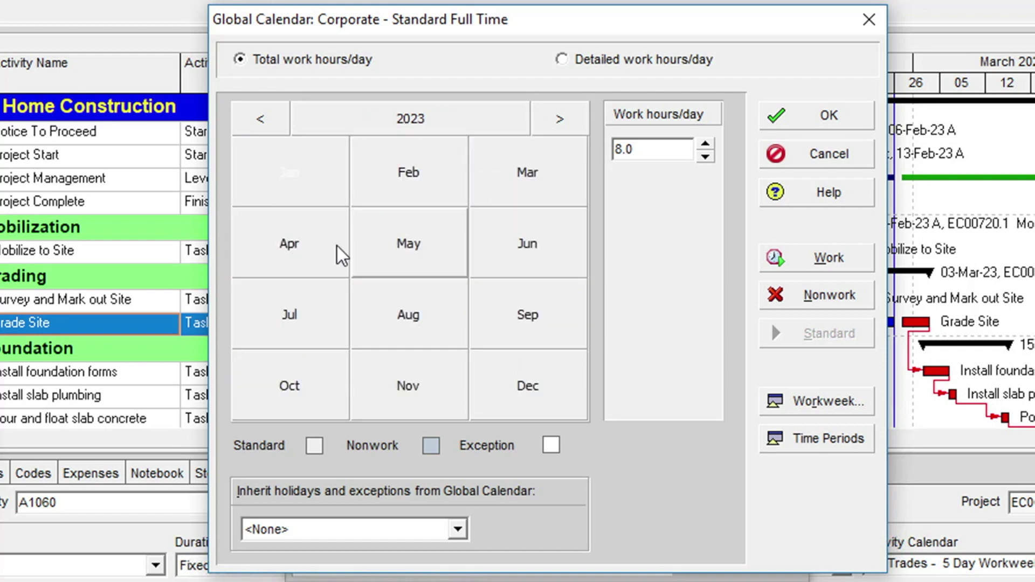
left_click(527, 173)
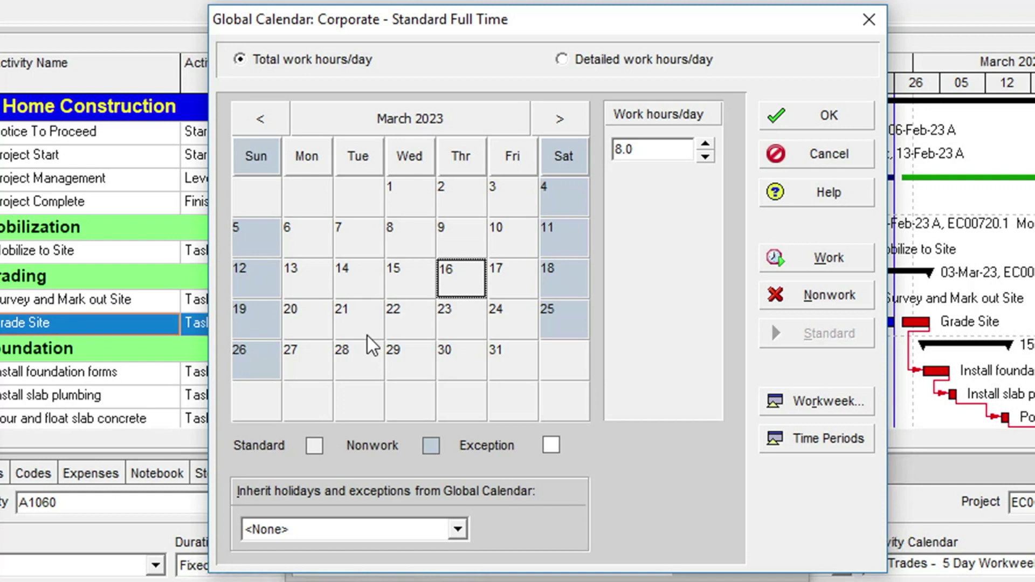
left_click(305, 284)
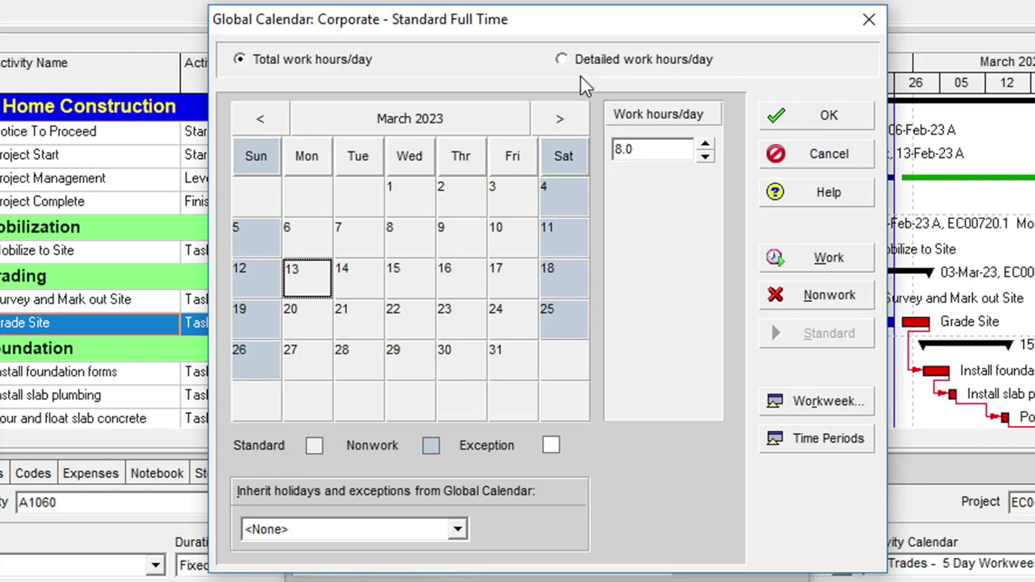
- Switch to Detailed work hours/day and select the 16:00 half-hour slot on March 13
left_click(561, 60)
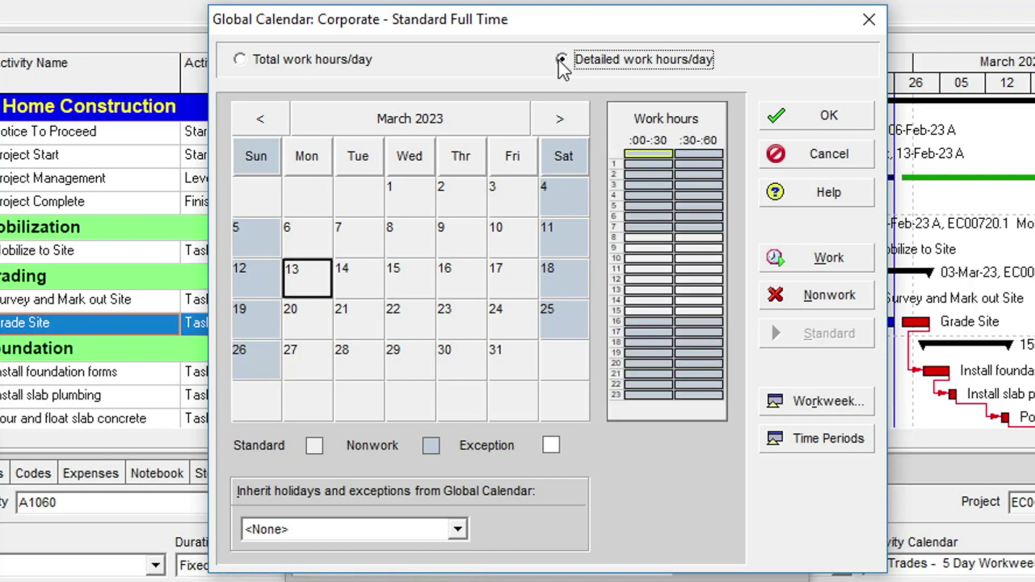
key("Tab")
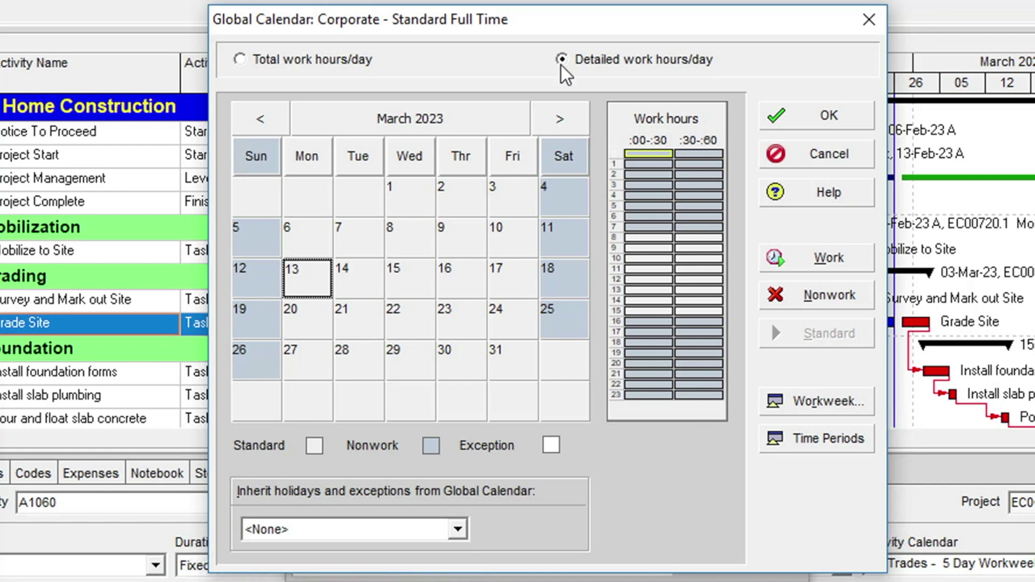
left_click(648, 320)
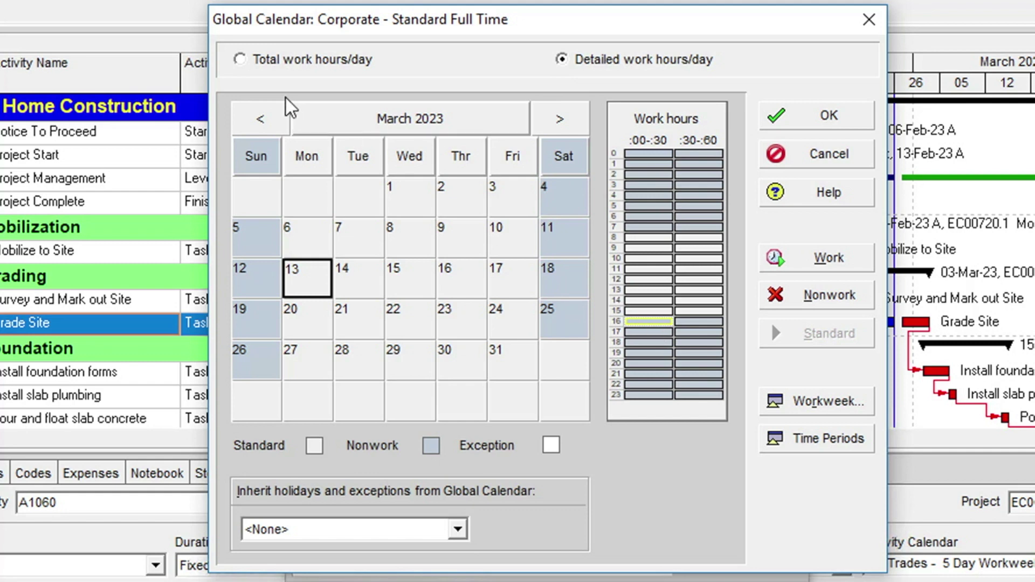
- Return to Total work hours/day and make March 15 nonwork, then an 8.0-hour workday again
left_click(242, 58)
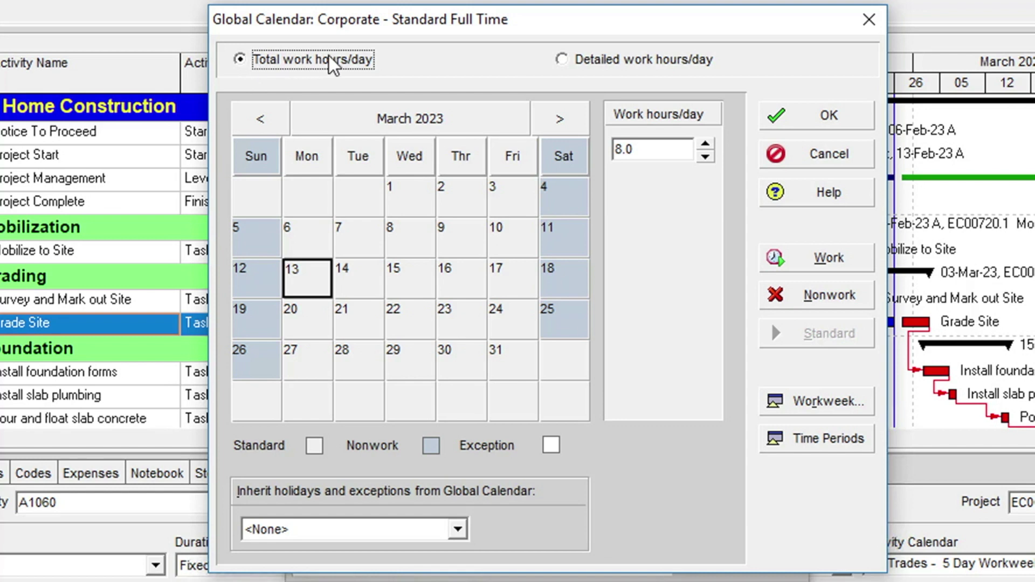
left_click(406, 291)
key("alt+n")
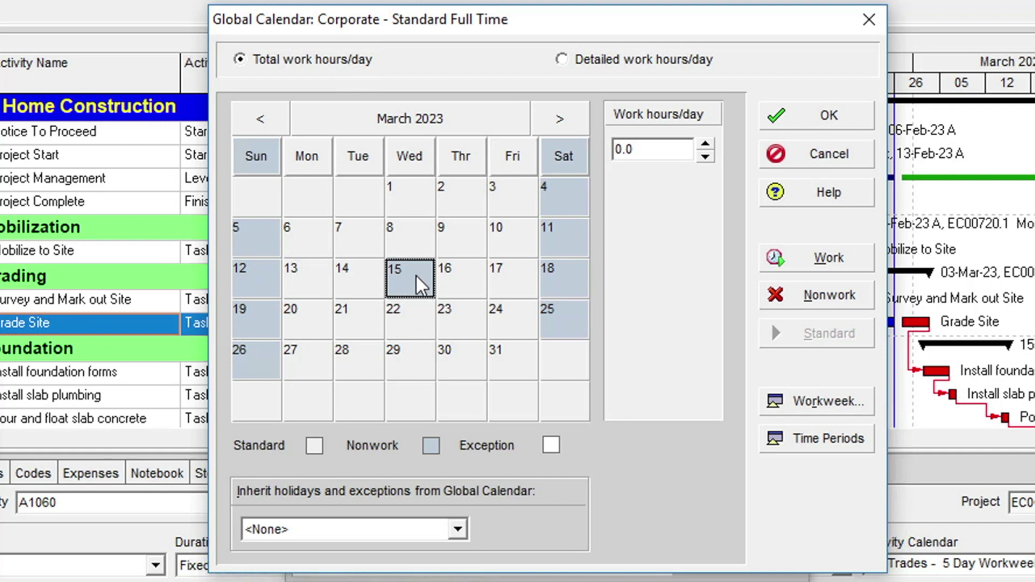
key("alt+s")
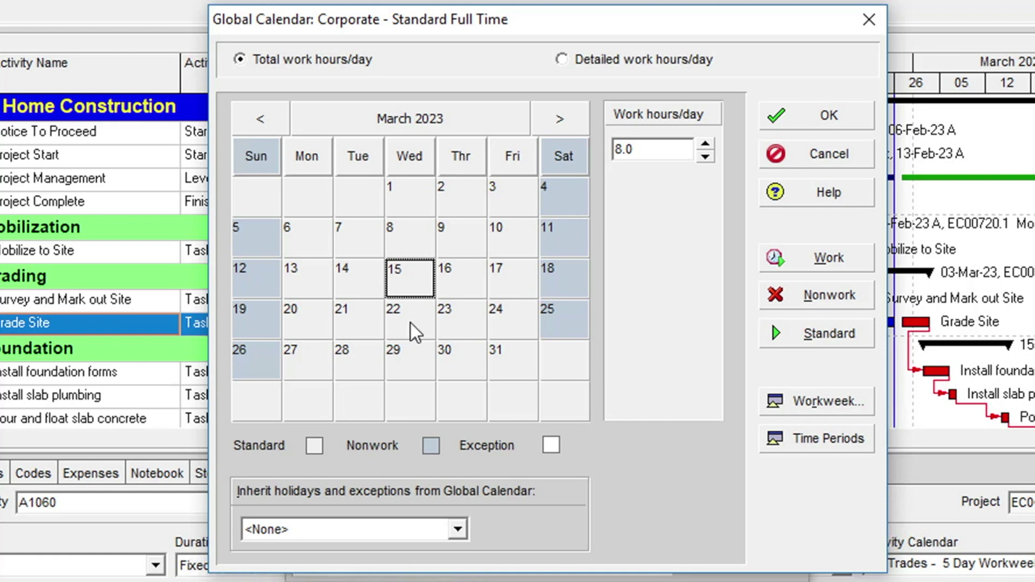
left_click(820, 402)
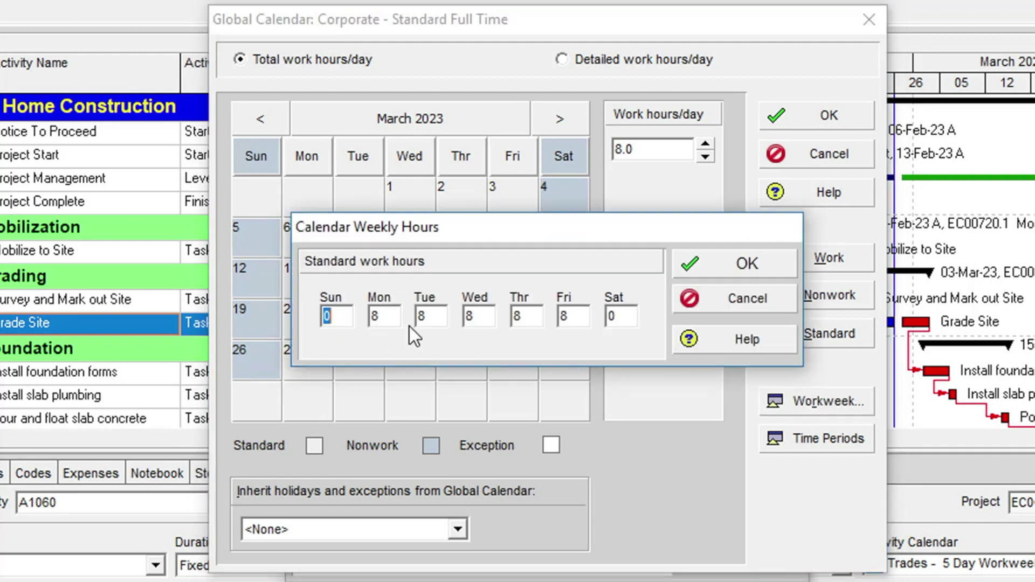
key("Tab")
key("Tab")
key("Tab")
key("Tab")
key("Tab")
type("0")
left_click(715, 275)
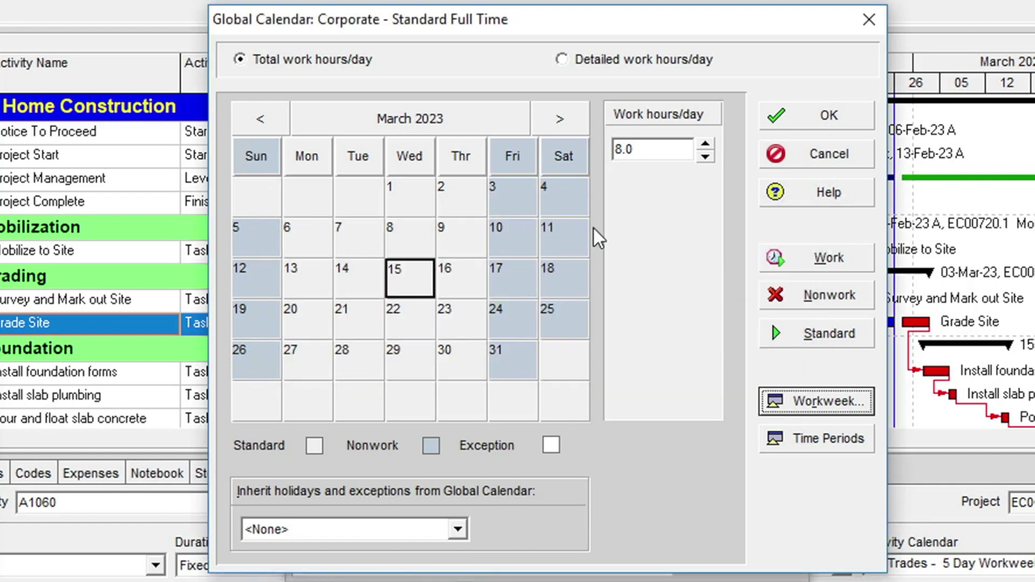
left_click(798, 402)
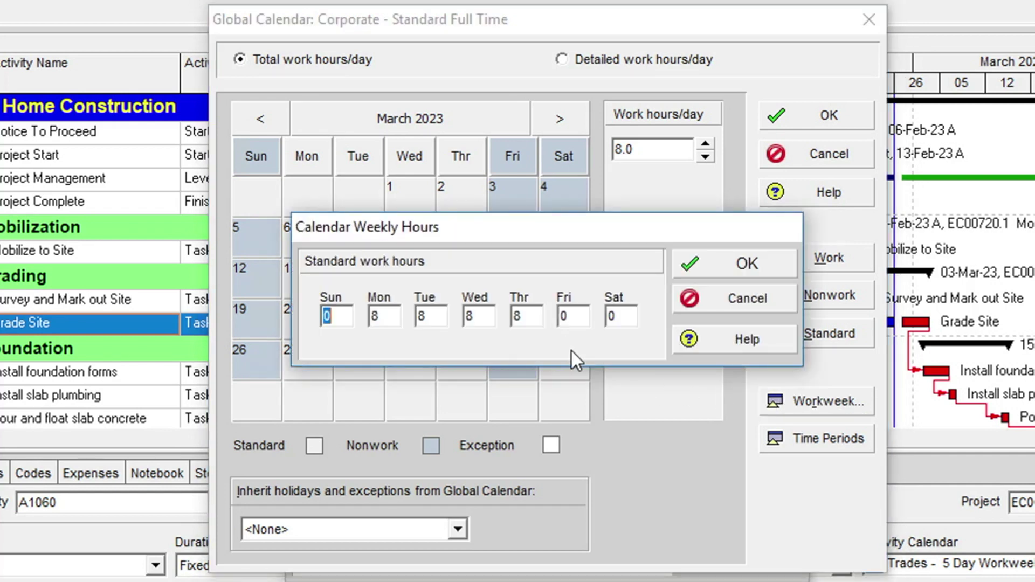
double_click(575, 318)
type("8")
left_click(720, 278)
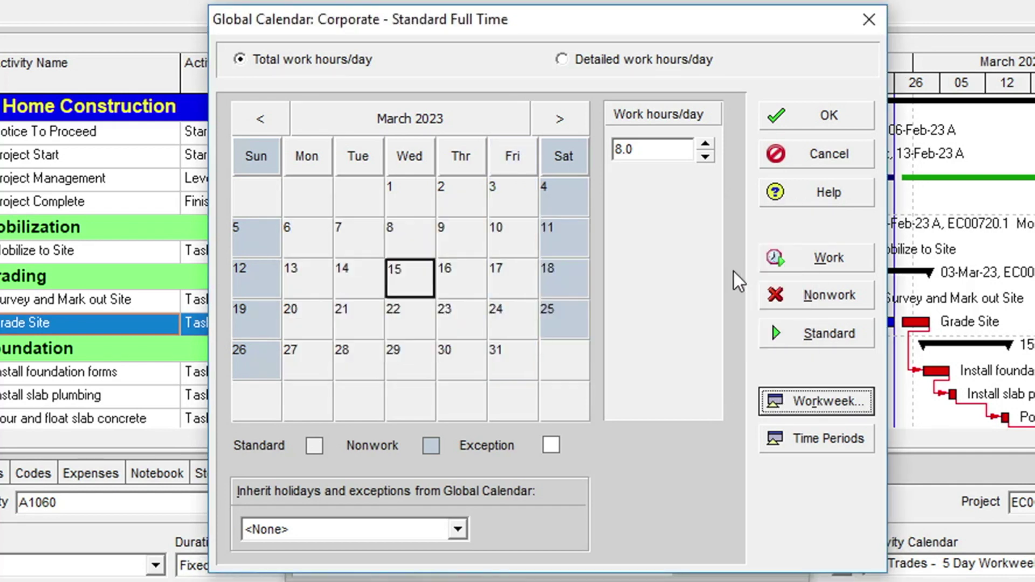
- Select all Saturdays in March 2023, browse February through May, and open Time Periods
left_click(566, 241)
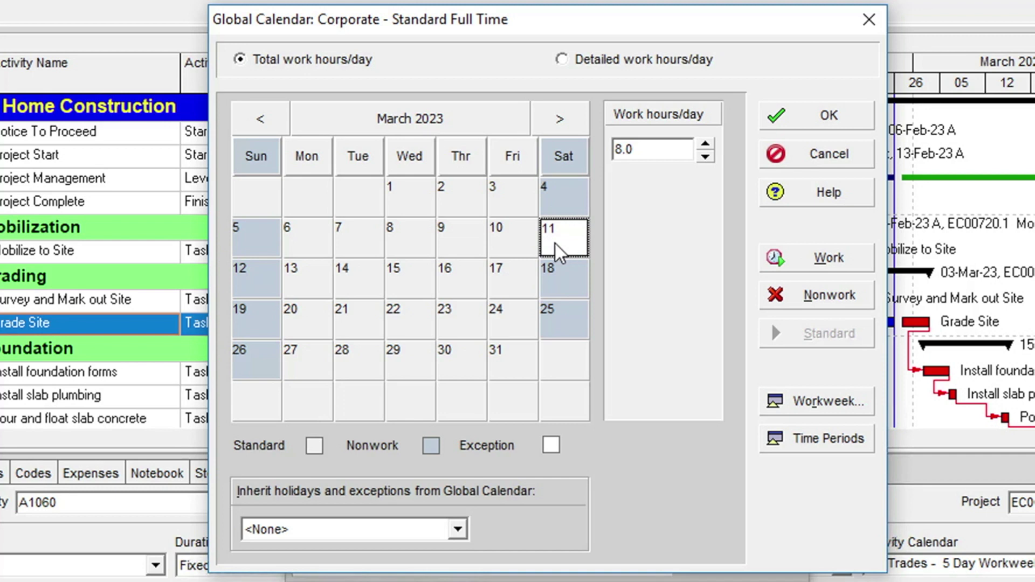
left_click(567, 154)
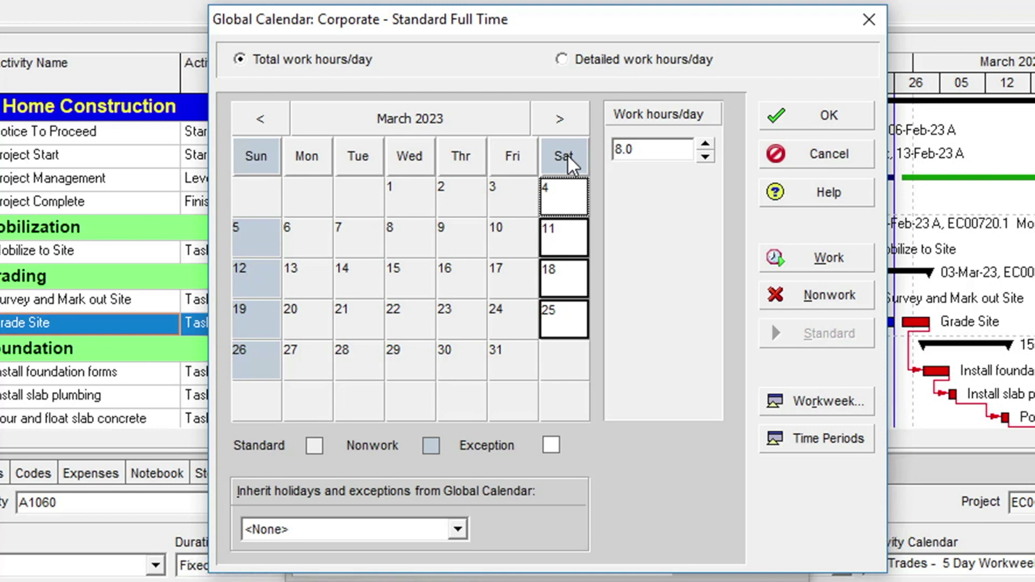
left_click(264, 120)
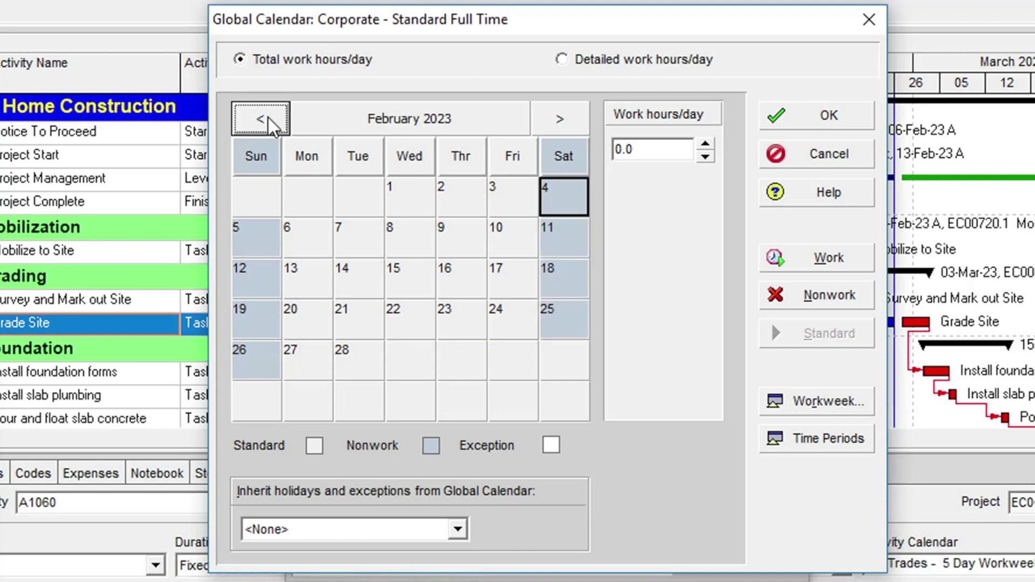
left_click(561, 120)
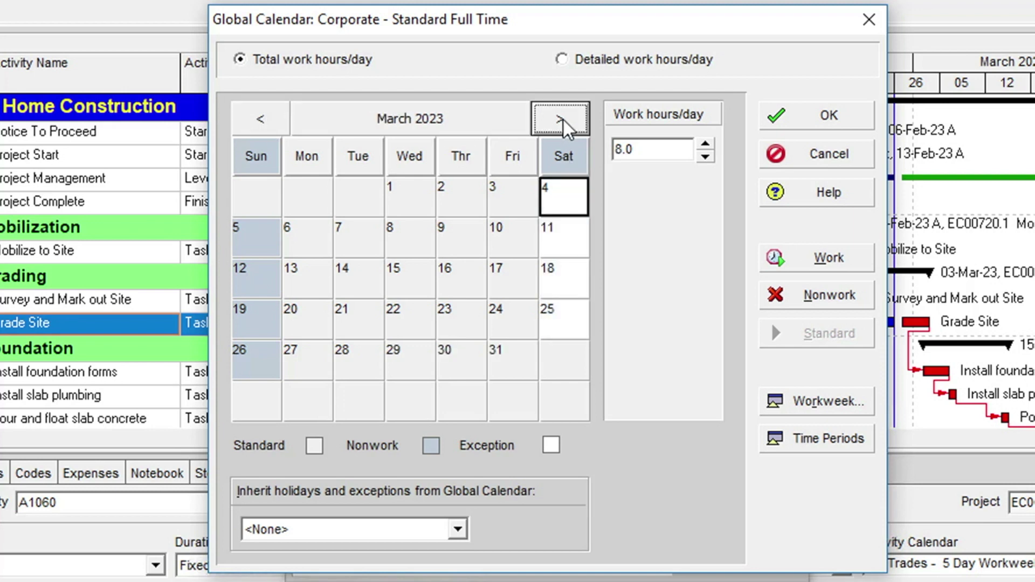
left_click(561, 120)
left_click(561, 120)
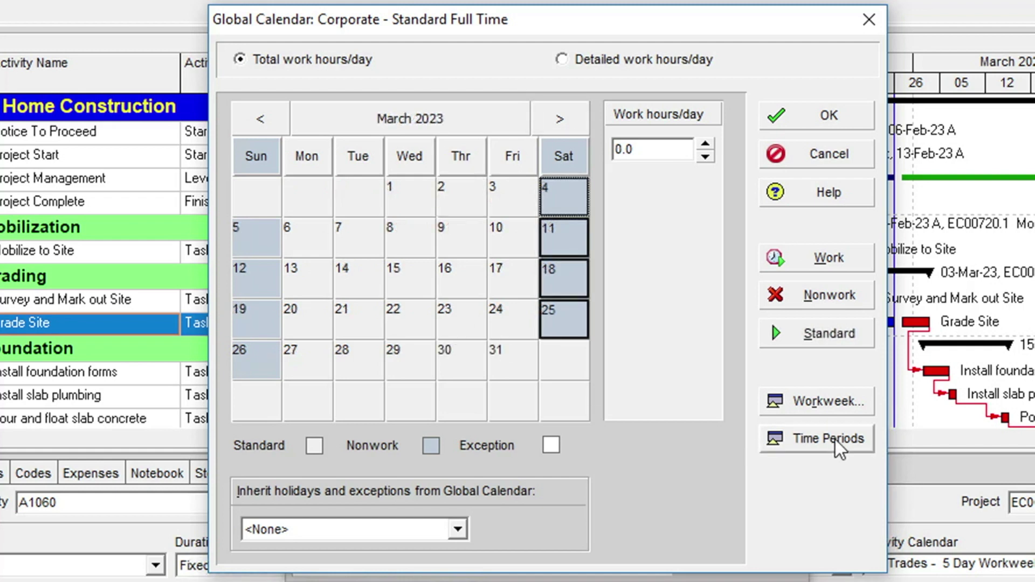
left_click(833, 440)
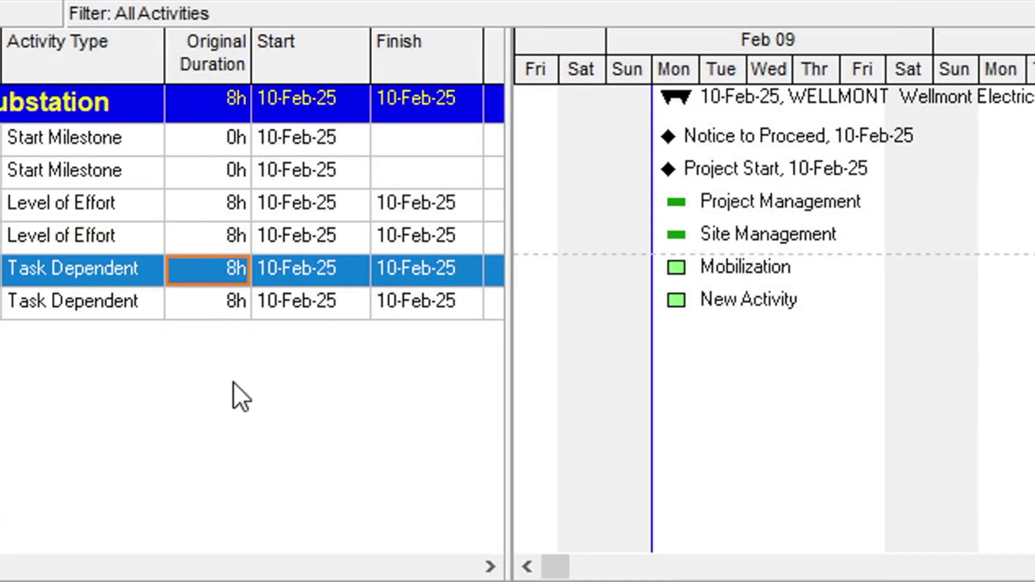
left_click(218, 268)
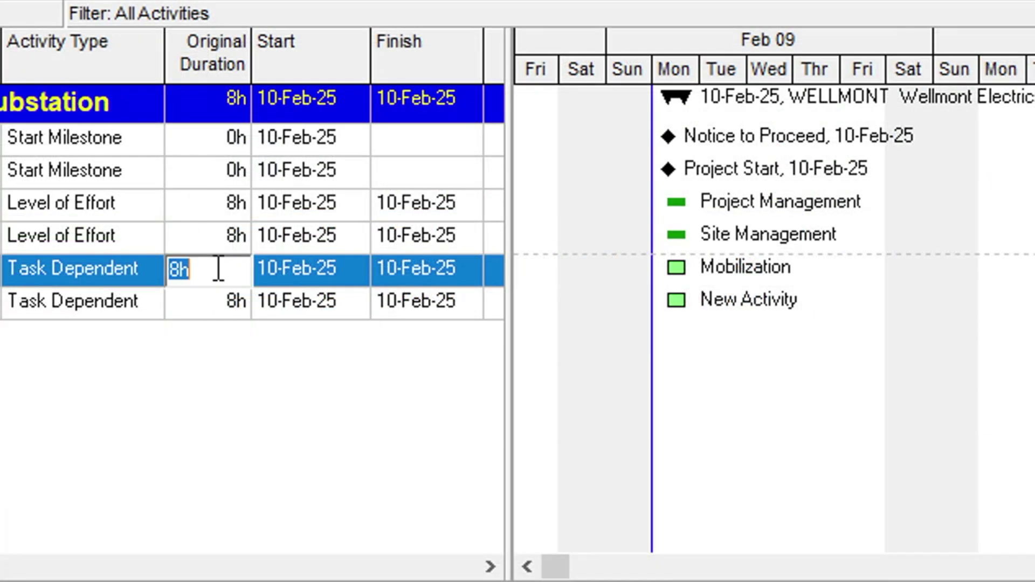
type("1w")
key("Return")
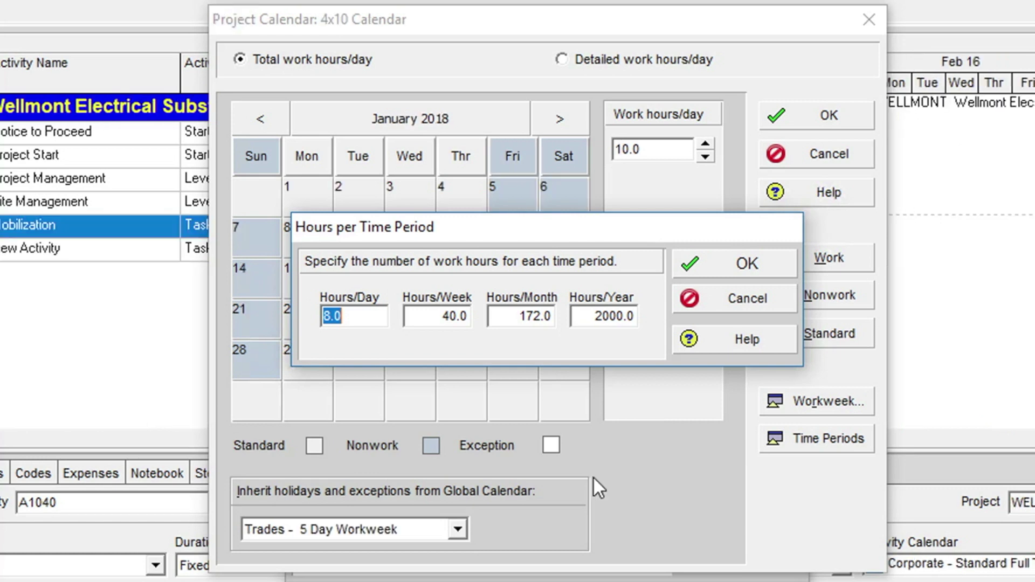
- Set Hours/Day to 10 for the 4x10 calendar and confirm the time period settings
left_click_drag(353, 315, 308, 309)
type("10")
left_click(410, 316)
left_click(505, 317)
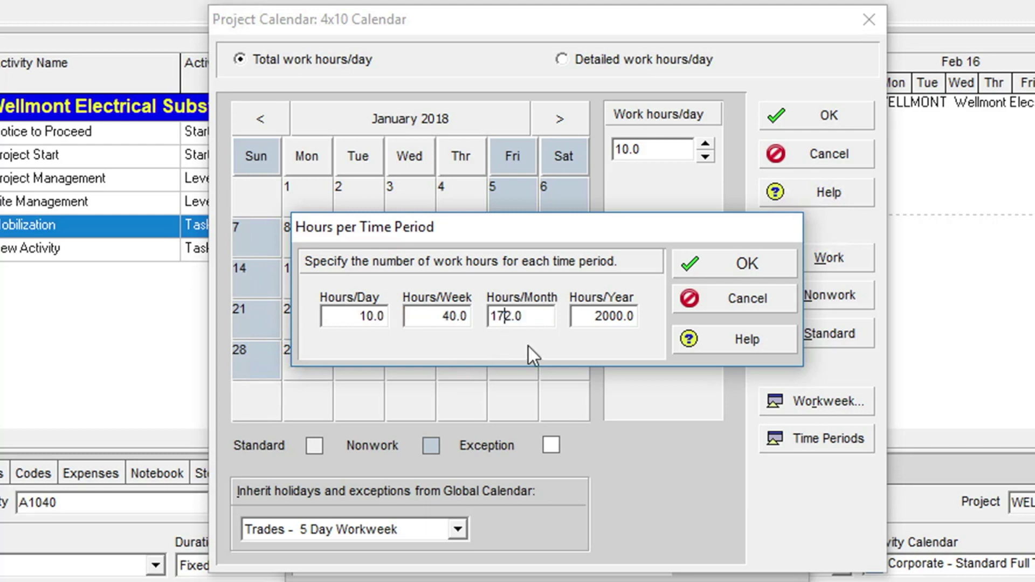
left_click(714, 267)
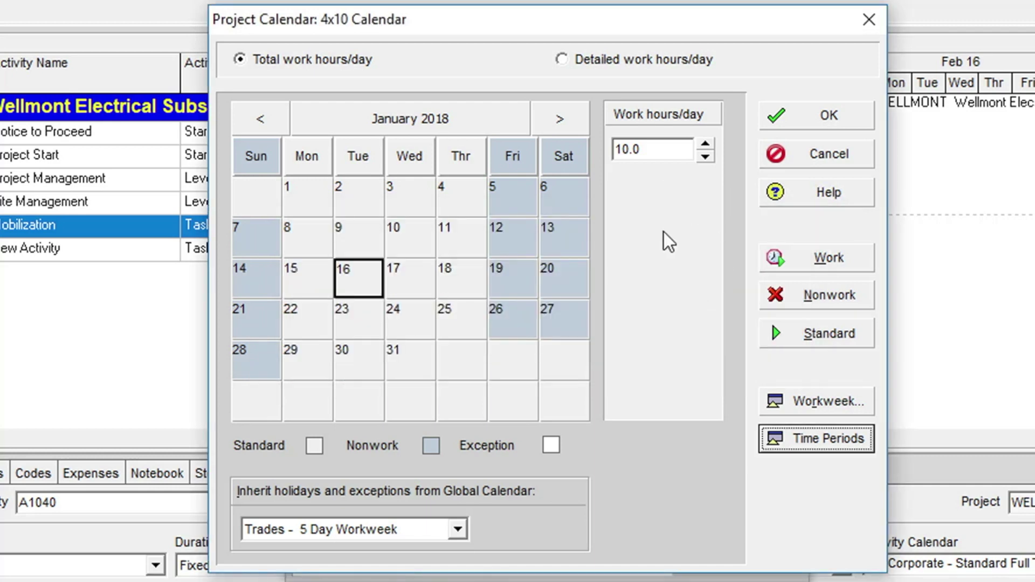